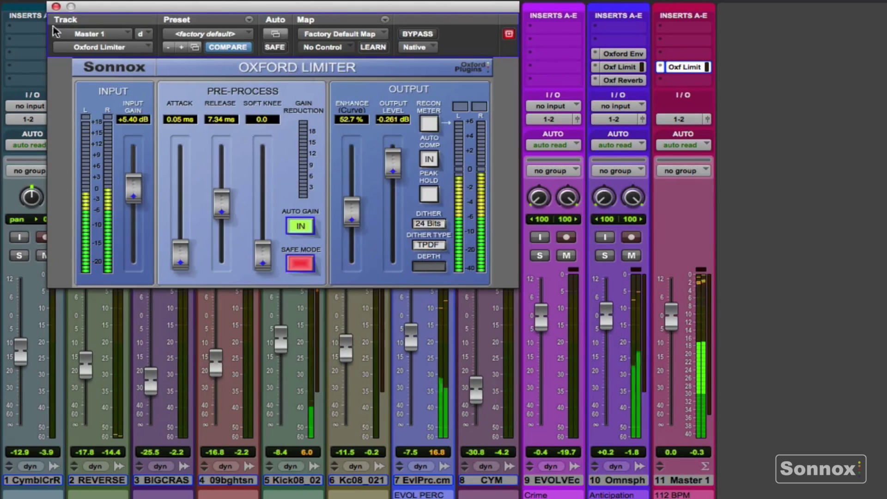
Close the Master 1 limiter, solo the Omnispher.cm track and start its playback from the INTRO marker at bar 3
{"action": "left_click", "coordinate": [56, 6]}
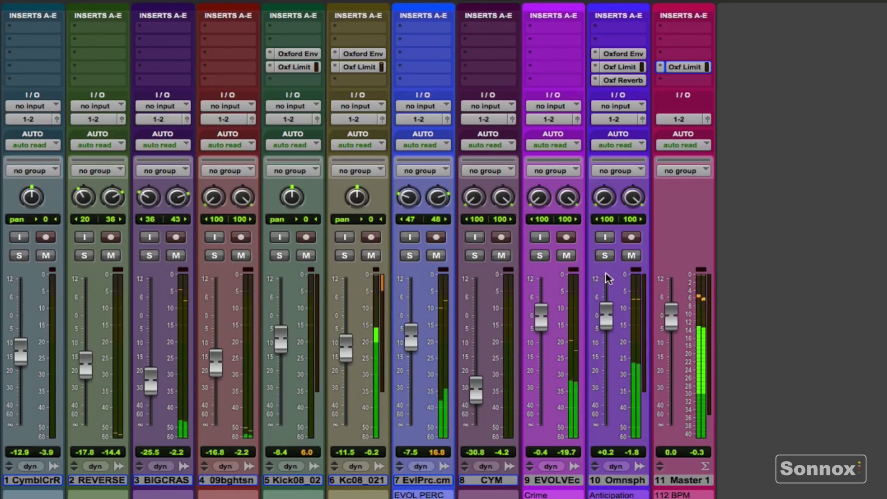
{"action": "left_click", "coordinate": [605, 257]}
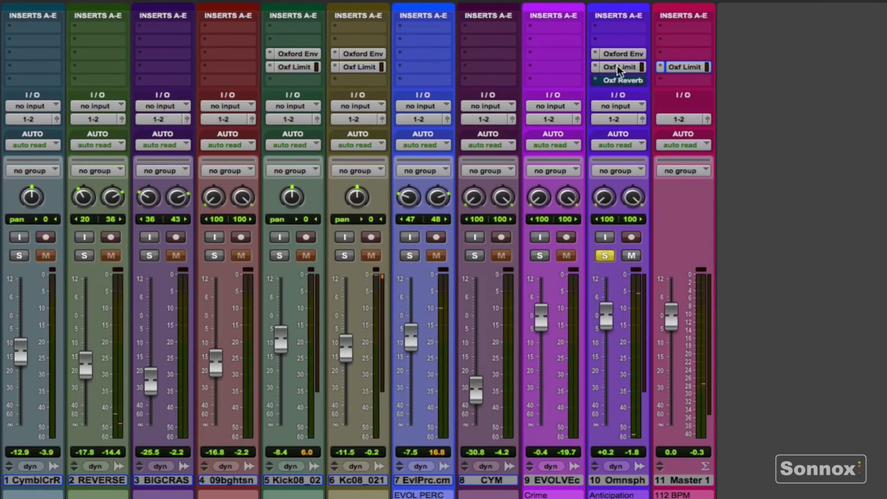
{"action": "key", "text": "super+equal"}
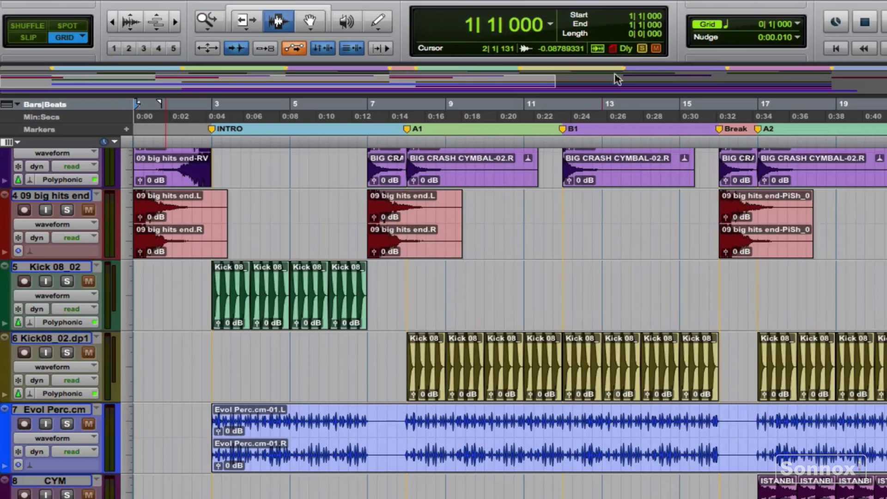
{"action": "scroll", "coordinate": [217, 443], "scroll_direction": "down", "scroll_amount": 5}
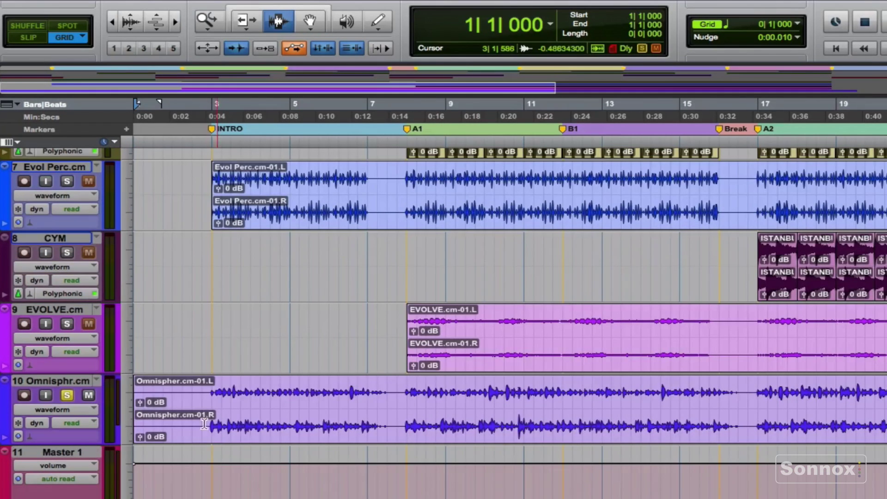
{"action": "left_click", "coordinate": [210, 399]}
{"action": "key", "text": "space"}
{"action": "key", "text": "super+equal"}
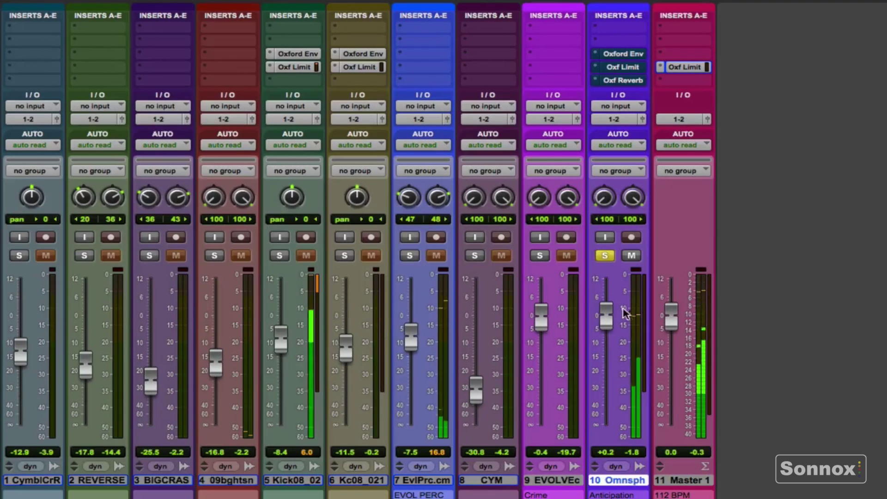
Open the Oxford Envolution on the Omnispher.cm track, take it out of bypass and raise Transients to -0.2 dB with Diff off
{"action": "left_click", "coordinate": [621, 54]}
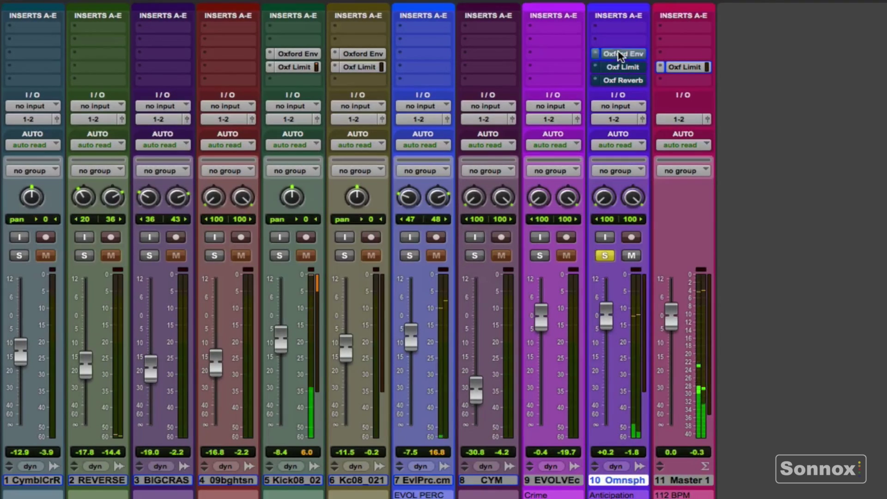
{"action": "left_click_drag", "start_coordinate": [393, 10], "coordinate": [368, 25]}
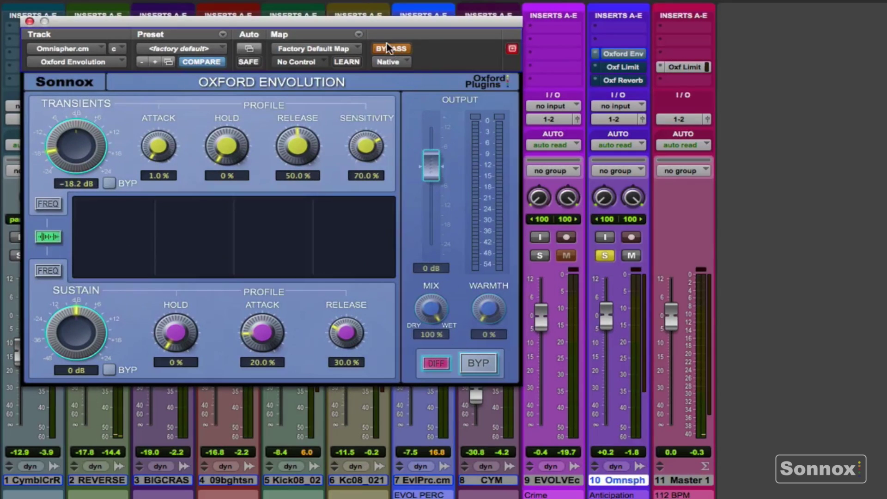
{"action": "left_click", "coordinate": [436, 363]}
{"action": "left_click_drag", "start_coordinate": [52, 142], "coordinate": [81, 111]}
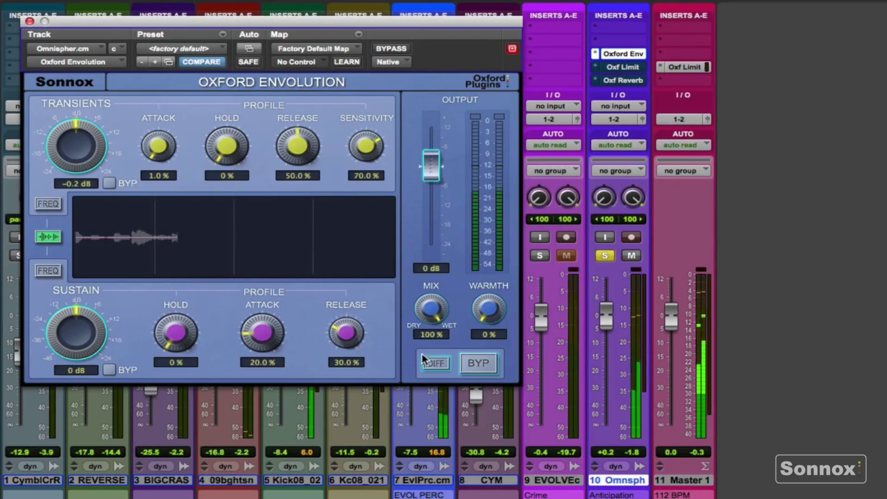
Lower the Omnispher.cm Envolution's Transients to -16.3 dB, toggling Diff to audition the removed signal
{"action": "left_click", "coordinate": [437, 363]}
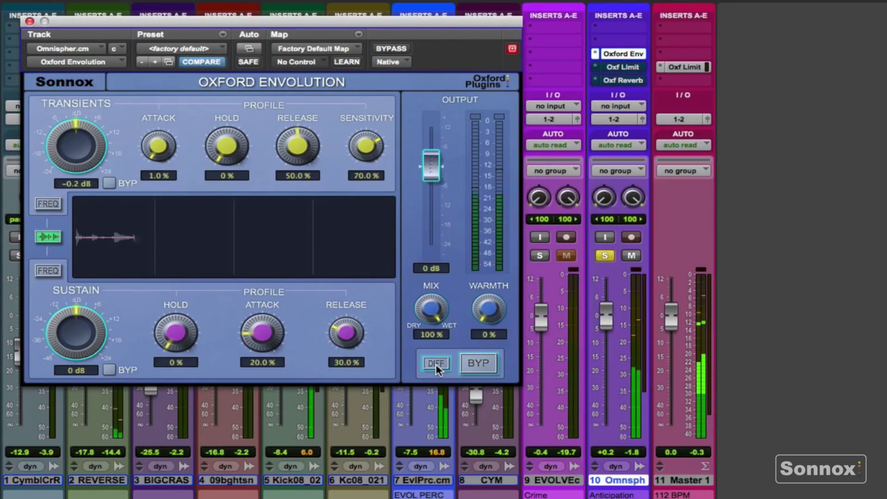
{"action": "left_click_drag", "start_coordinate": [69, 148], "coordinate": [45, 166]}
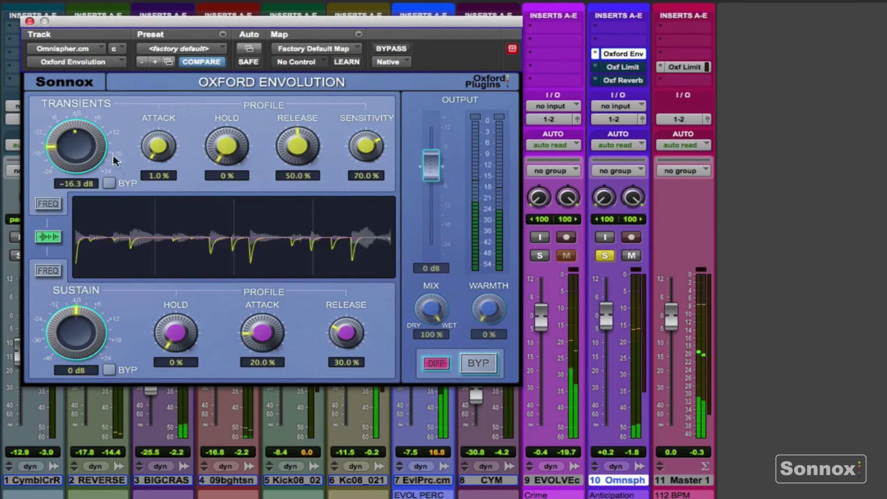
{"action": "left_click", "coordinate": [440, 364]}
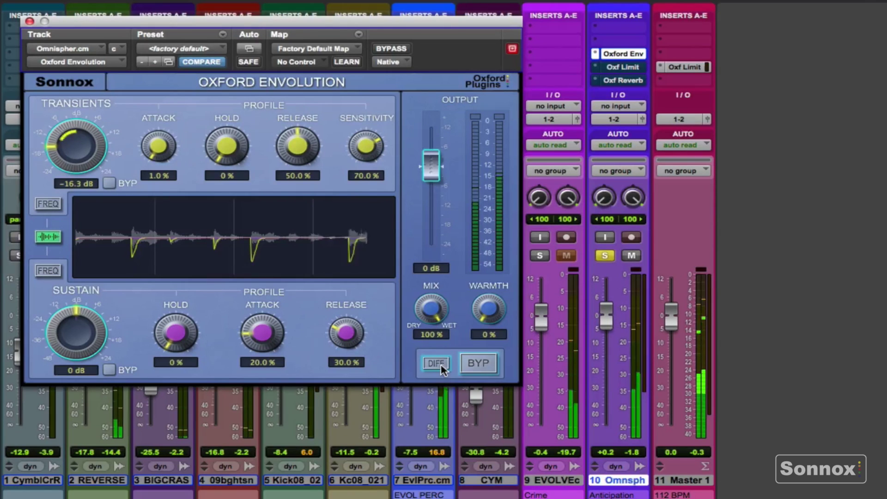
{"action": "left_click", "coordinate": [436, 363]}
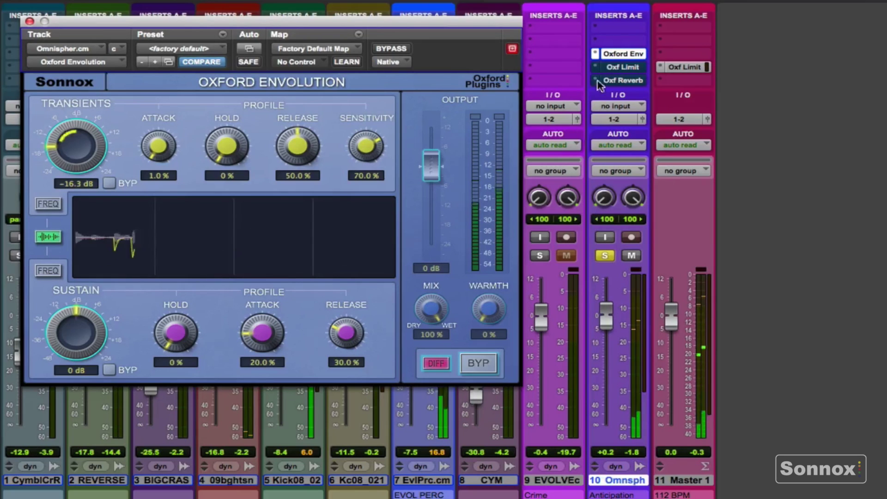
Open the Oxford Limiter on the Omnispher.cm track, take it out of bypass and set Enhance to 48.2 %
{"action": "left_click", "coordinate": [622, 69]}
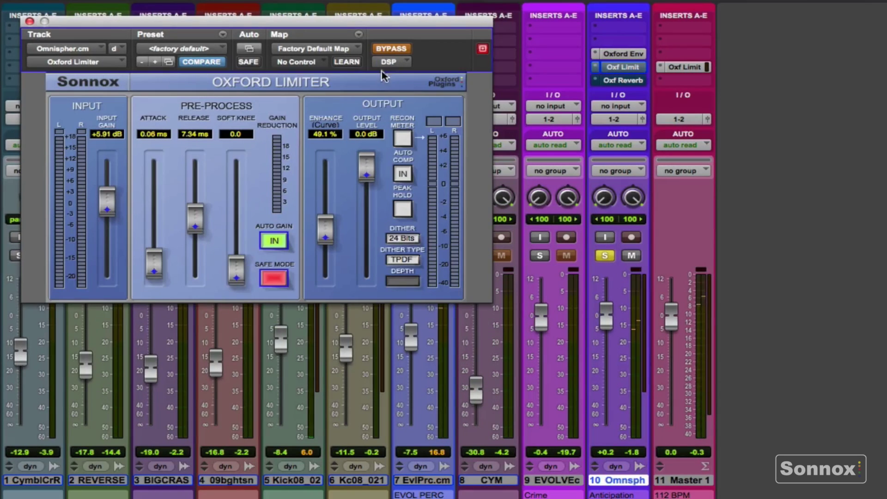
{"action": "left_click", "coordinate": [391, 48]}
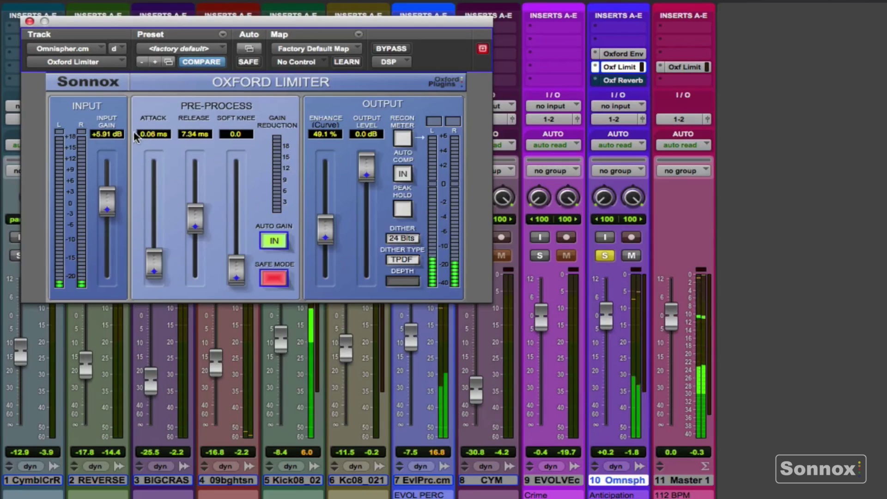
{"action": "mouse_move", "coordinate": [328, 225]}
{"action": "left_mouse_down"}
{"action": "mouse_move", "coordinate": [327, 273]}
{"action": "mouse_move", "coordinate": [328, 167]}
{"action": "mouse_move", "coordinate": [328, 230]}
{"action": "left_mouse_up"}
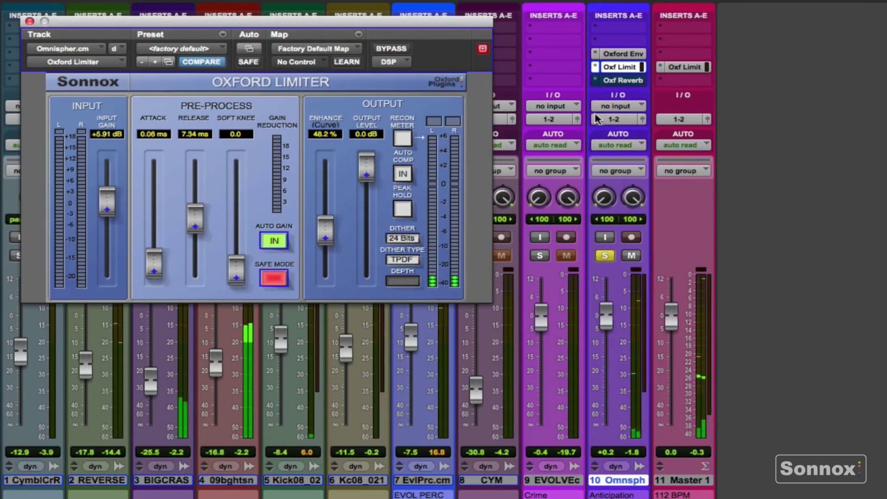
Set the Wet/Dry of the Oxford Reverb on the Omnispher.cm track to 0.28 and compare the sound with the inserts bypassed
{"action": "left_click", "coordinate": [612, 80]}
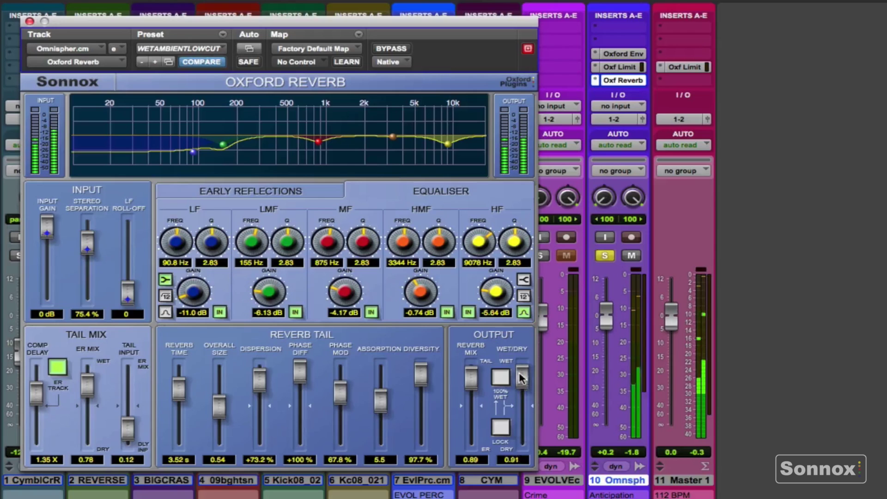
{"action": "left_click_drag", "start_coordinate": [523, 424], "coordinate": [525, 422]}
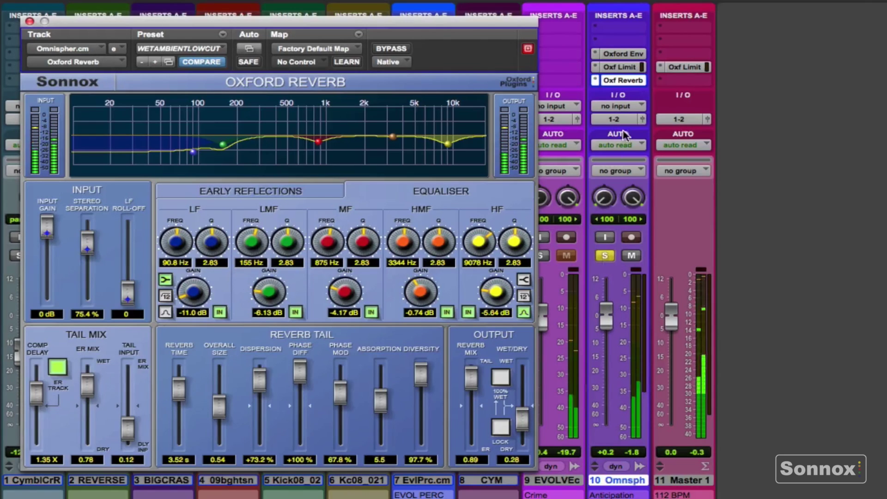
{"action": "left_click", "coordinate": [624, 81], "text": "super"}
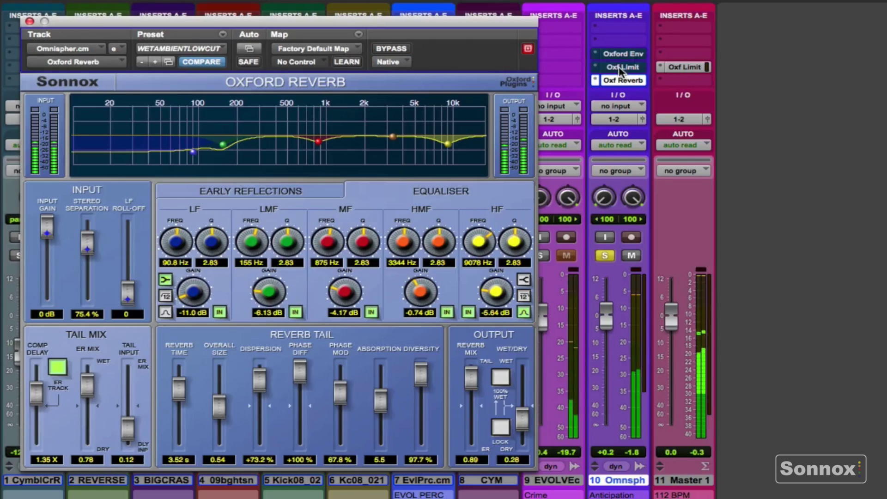
Unsolo the Omnispher.cm track and raise its Oxford Limiter input gain to +6.94 dB, comparing the full mix with its inserts bypassed
{"action": "left_click", "coordinate": [609, 261]}
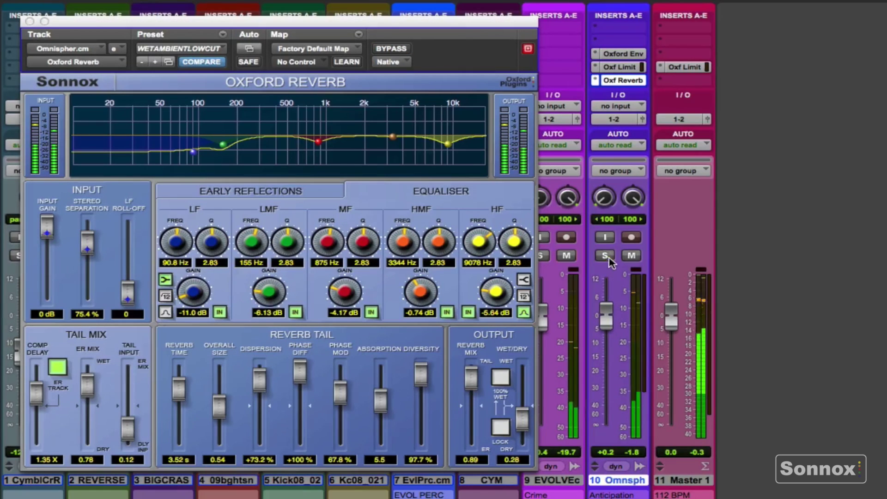
{"action": "left_click", "coordinate": [29, 21]}
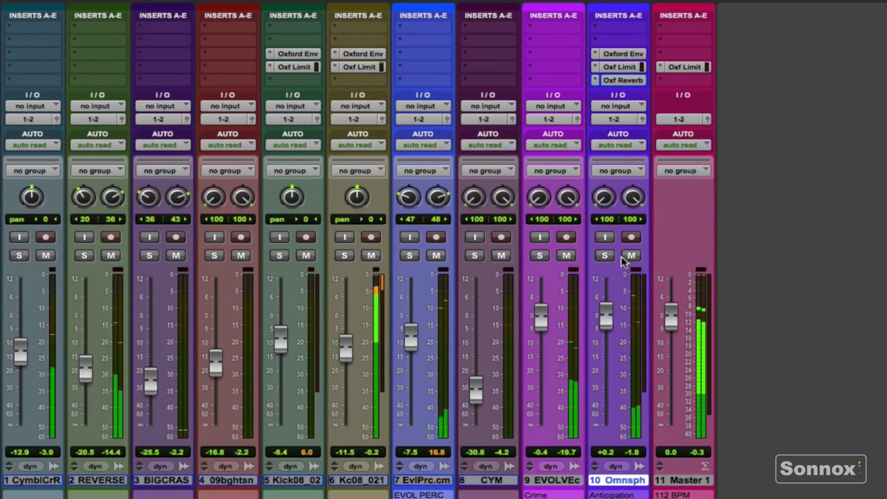
{"action": "left_click", "coordinate": [621, 69]}
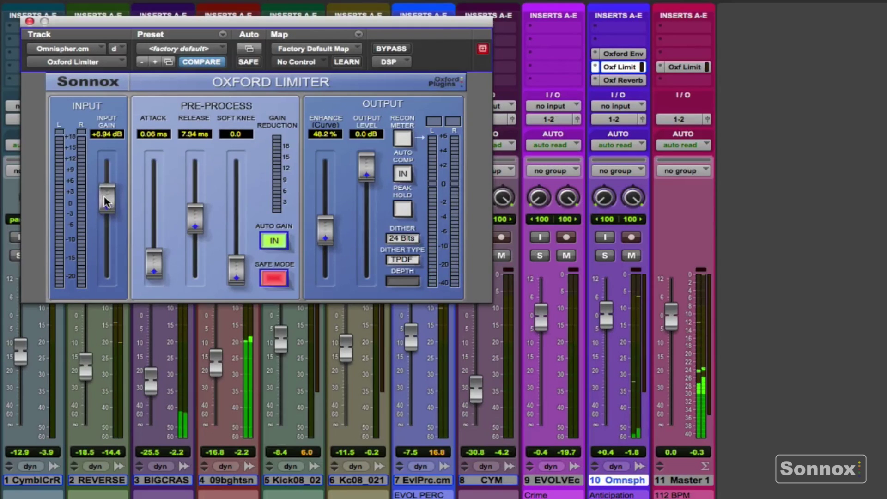
{"action": "left_click", "coordinate": [619, 67]}
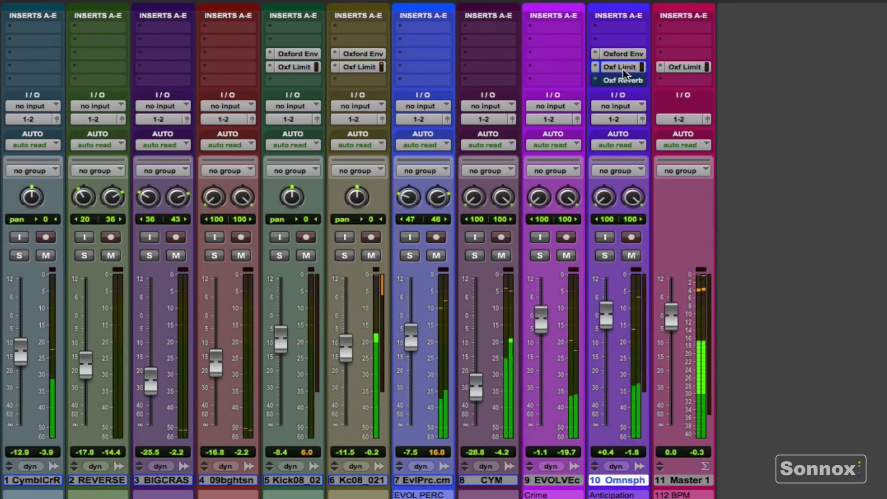
{"action": "mouse_move", "coordinate": [624, 69]}
{"action": "left_mouse_down"}
{"action": "mouse_move", "coordinate": [625, 56]}
{"action": "mouse_move", "coordinate": [619, 80]}
{"action": "left_mouse_up"}
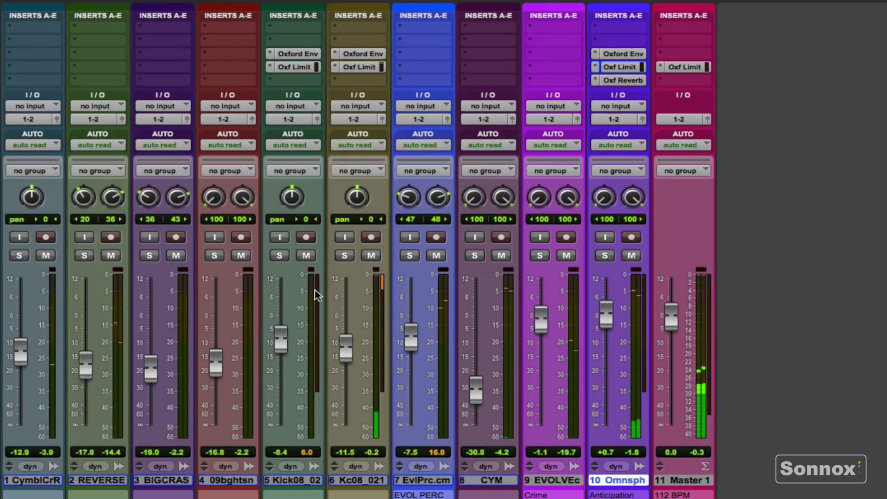
Solo the Kick 08_02 track and place the playback start at its first clip, at bar 3
{"action": "left_click", "coordinate": [278, 258]}
{"action": "key", "text": "super+equal"}
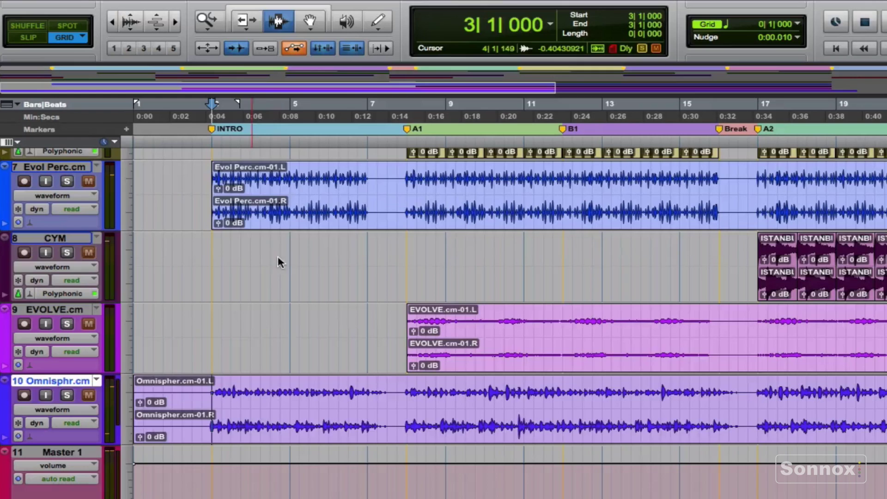
{"action": "scroll", "coordinate": [270, 254], "scroll_direction": "up", "scroll_amount": 5}
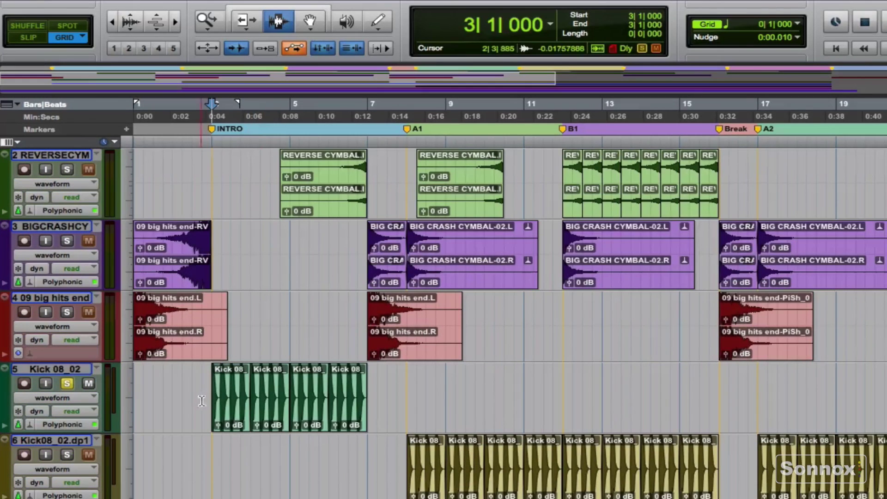
{"action": "left_click", "coordinate": [208, 401]}
{"action": "key", "text": "super+equal"}
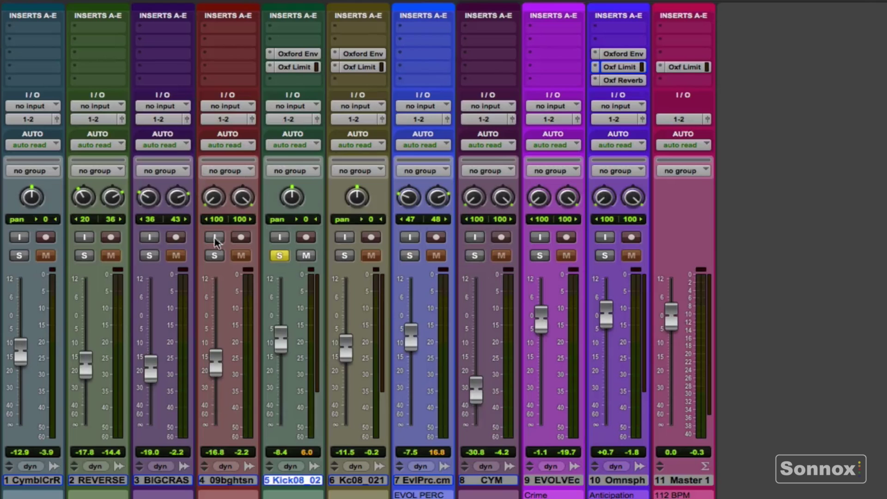
Open the Oxford Envolution on the Kick 08_02 track beside its channel and compare playback with the plug-in bypassed and active
{"action": "left_click", "coordinate": [294, 56]}
{"action": "left_click_drag", "start_coordinate": [309, 19], "coordinate": [653, 21]}
{"action": "key", "text": "space"}
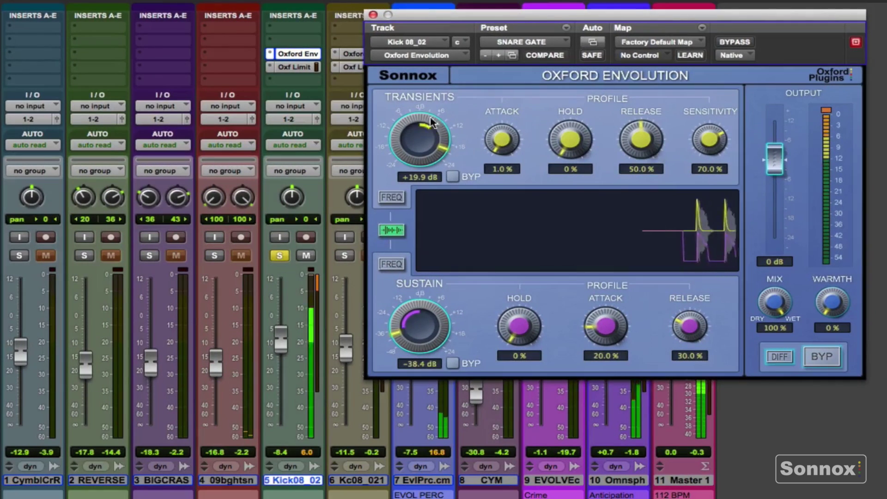
{"action": "left_click", "coordinate": [733, 42]}
{"action": "left_click", "coordinate": [733, 42]}
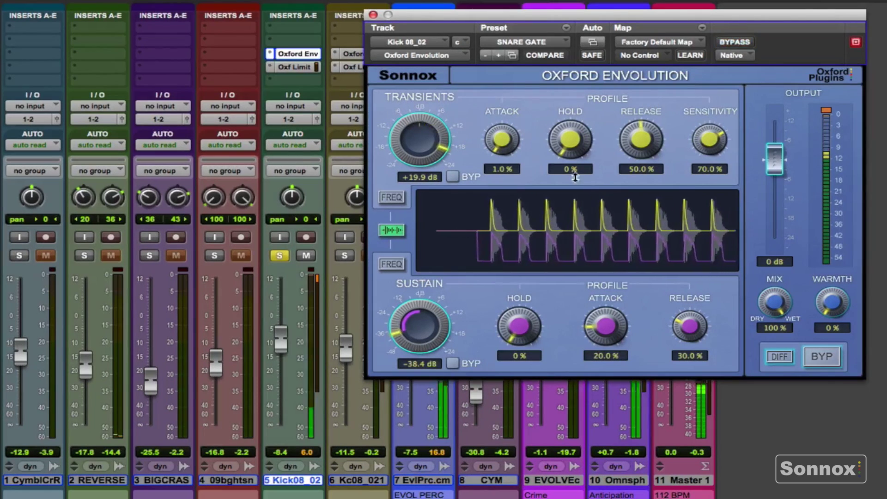
Set the Kick 08_02 Envolution's Sustain to -33.3 dB and Transients to +17.0 dB, and unsolo the track
{"action": "left_click_drag", "start_coordinate": [433, 295], "coordinate": [409, 282]}
{"action": "mouse_move", "coordinate": [418, 148]}
{"action": "left_mouse_down"}
{"action": "mouse_move", "coordinate": [401, 199]}
{"action": "mouse_move", "coordinate": [403, 153]}
{"action": "left_mouse_up"}
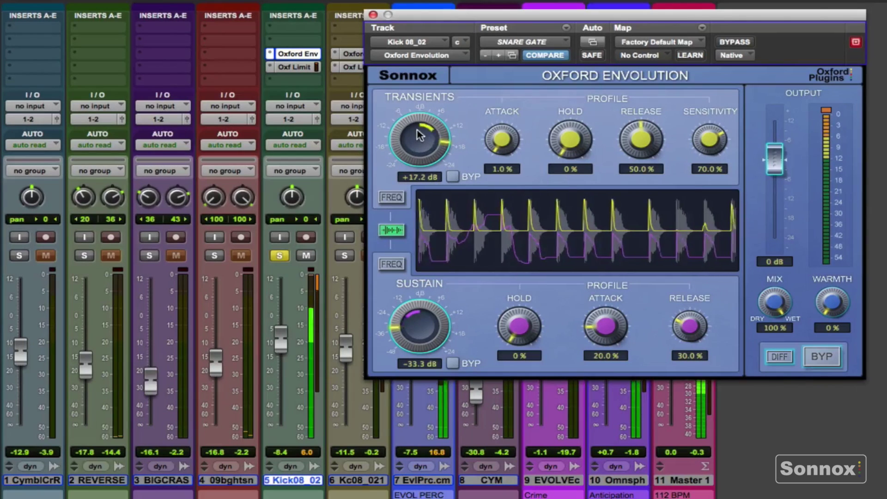
{"action": "left_click", "coordinate": [280, 257]}
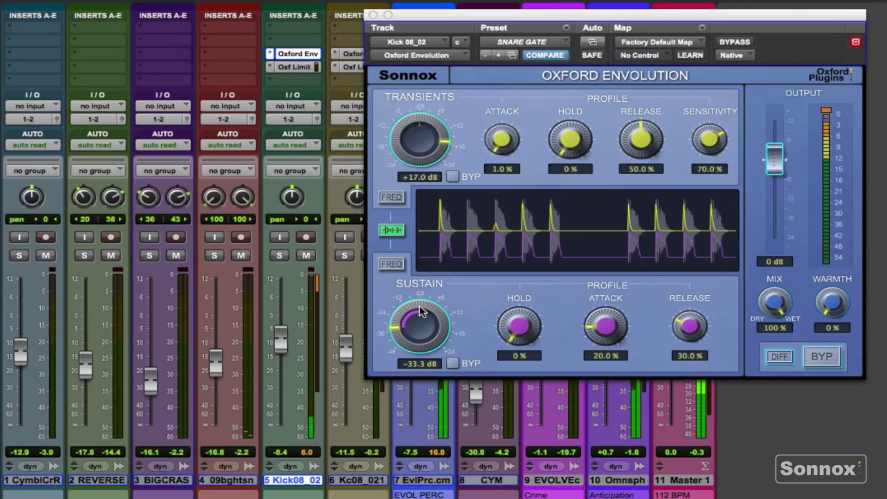
Solo the Kick 08_02.dup1 track in the arrangement and return to the mixer
{"action": "key", "text": "super+equal"}
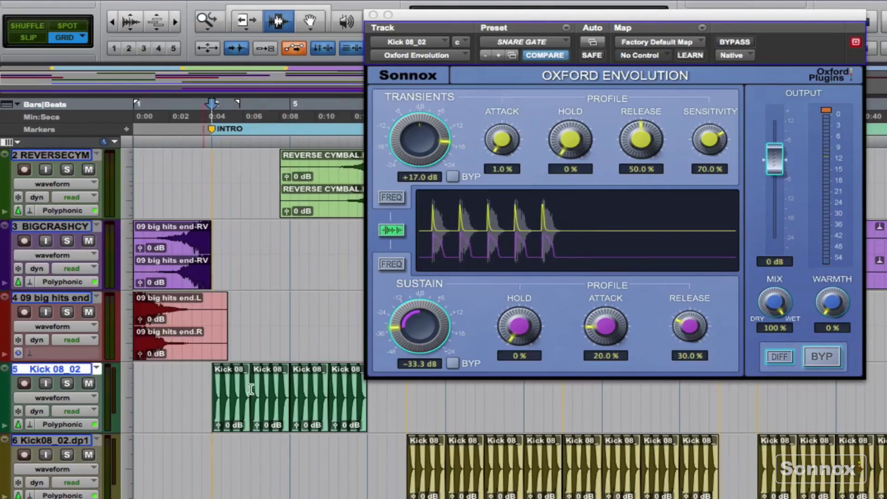
{"action": "left_click", "coordinate": [68, 455]}
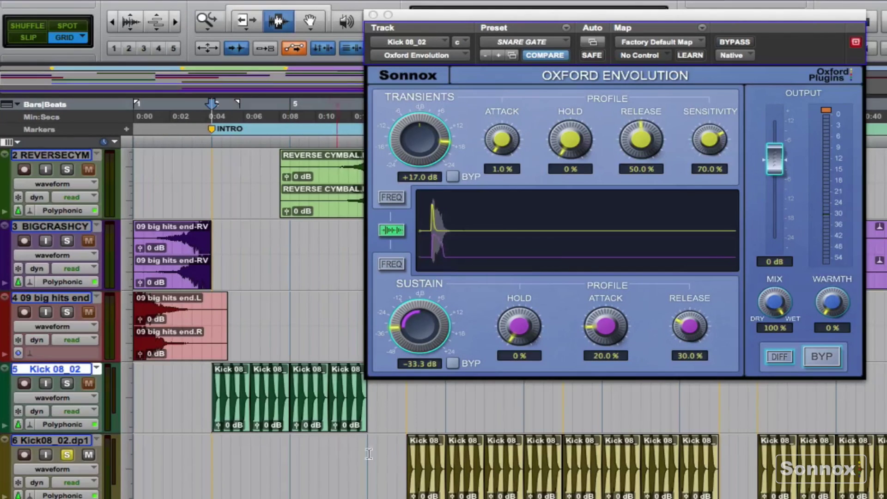
{"action": "key", "text": "super+equal"}
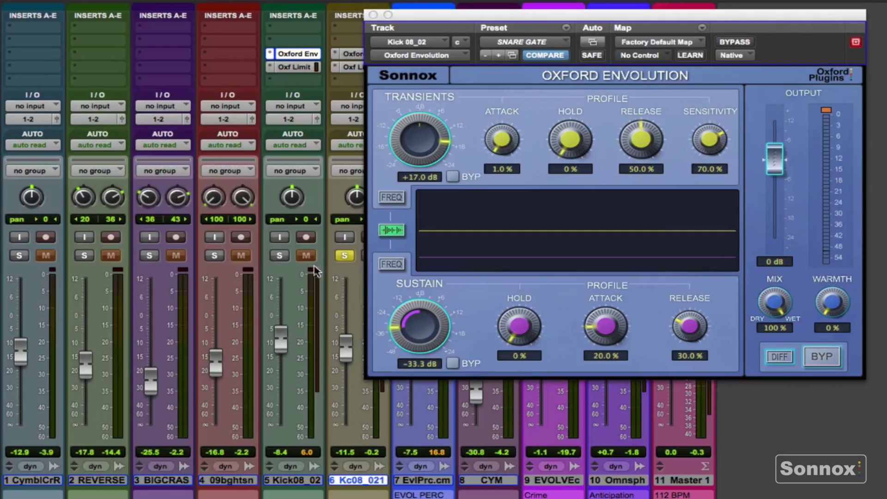
Open the Oxford Envolution on Kick 08_02.dup1, set Sustain to +11.5 dB and unsolo the track
{"action": "left_click", "coordinate": [356, 54]}
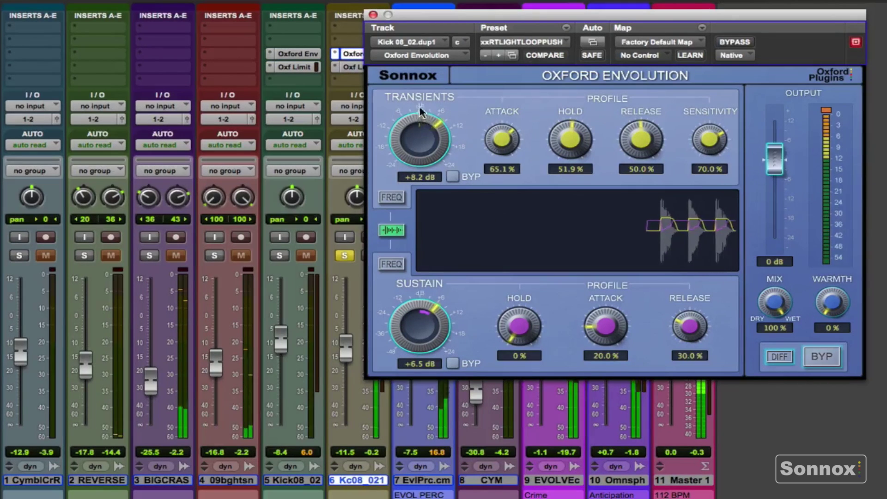
{"action": "left_click_drag", "start_coordinate": [406, 290], "coordinate": [397, 290]}
{"action": "left_click", "coordinate": [344, 256]}
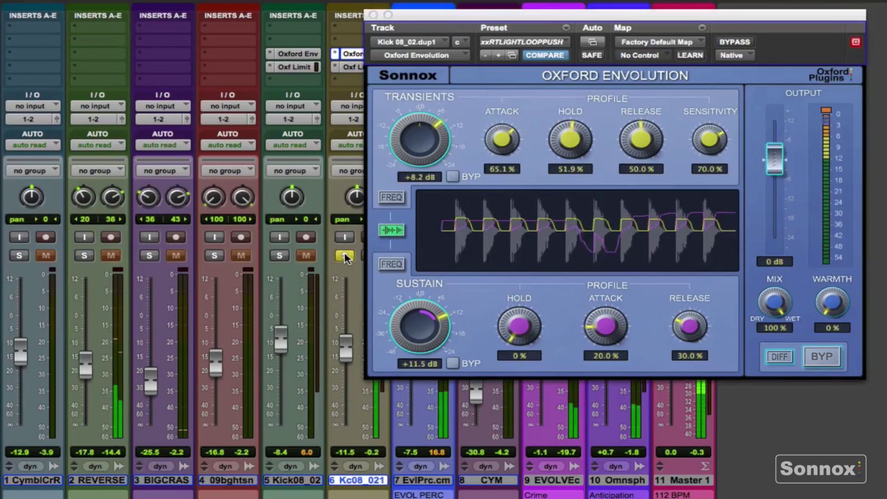
Play the full mix from the intro, view the Envolution settings on Kick 08_02 and Kick 08_02.dup1, and close the plug-in window
{"action": "key", "text": "super+equal"}
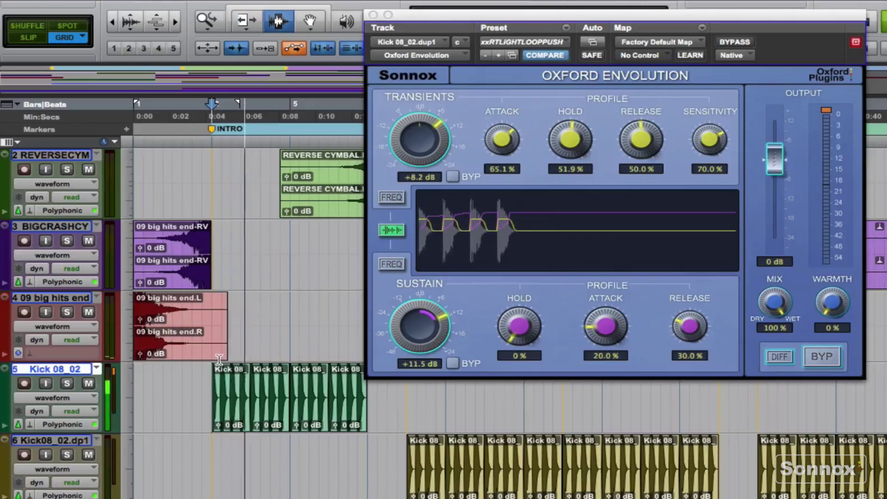
{"action": "key", "text": "super+equal"}
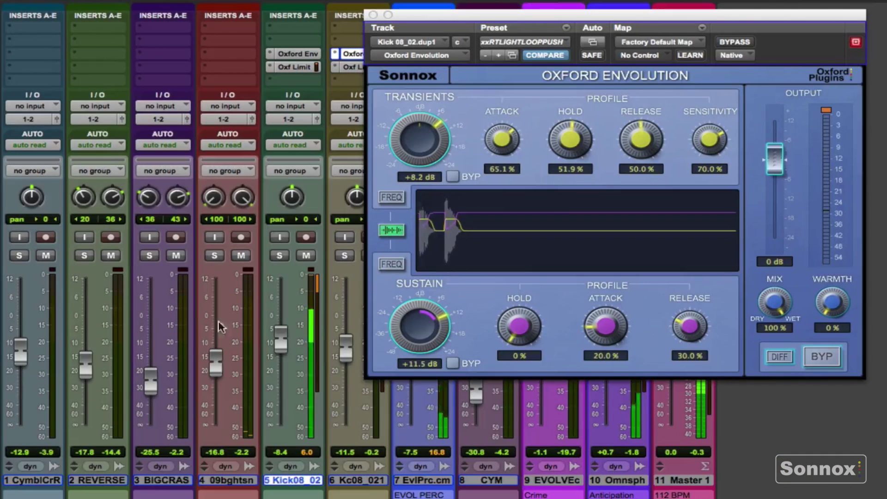
{"action": "left_click", "coordinate": [303, 55]}
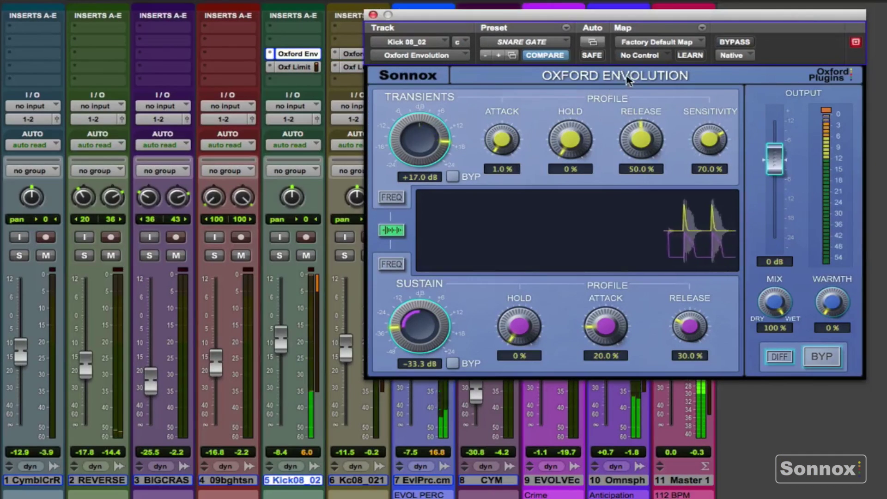
{"action": "left_click", "coordinate": [353, 53]}
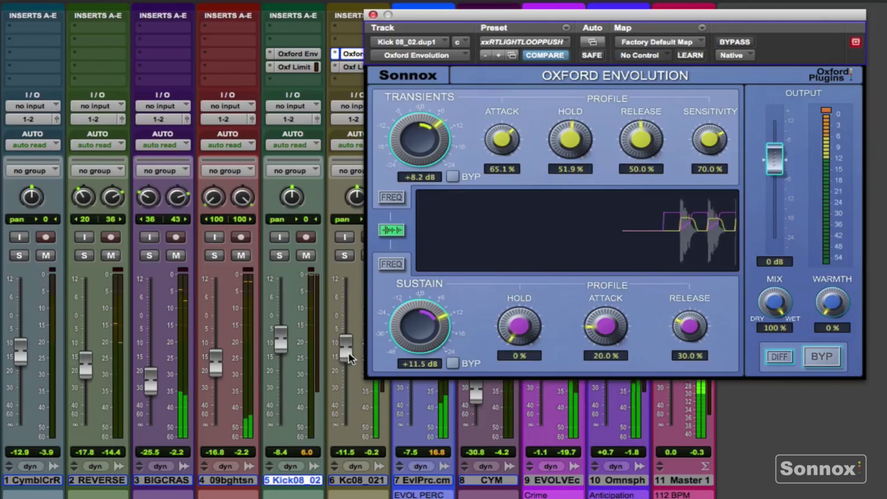
{"action": "left_click", "coordinate": [373, 15]}
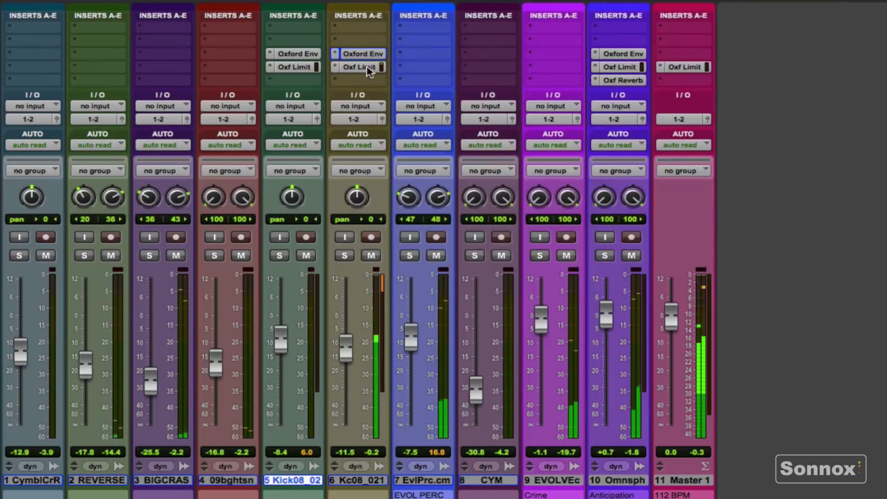
Set the Input Gain of the Oxford Limiter on Kick 08_02.dup1 to +1.03 dB and close the plug-in
{"action": "left_click", "coordinate": [365, 67]}
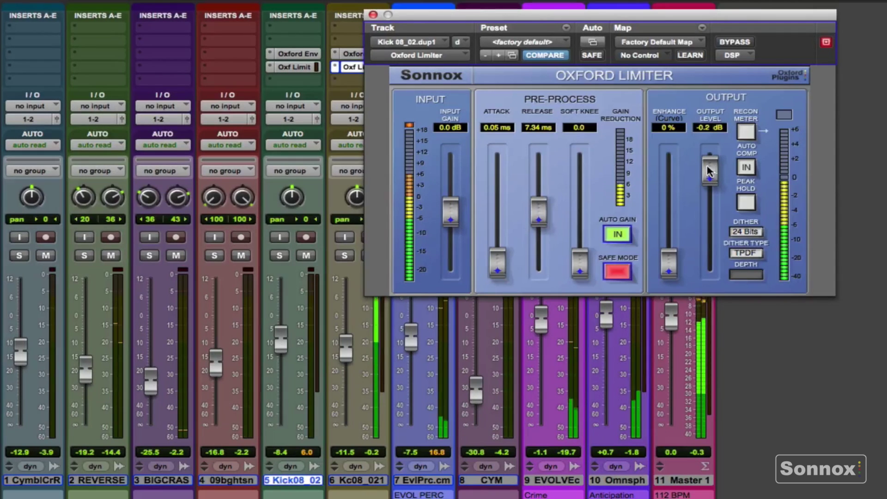
{"action": "left_click_drag", "start_coordinate": [451, 212], "coordinate": [451, 208]}
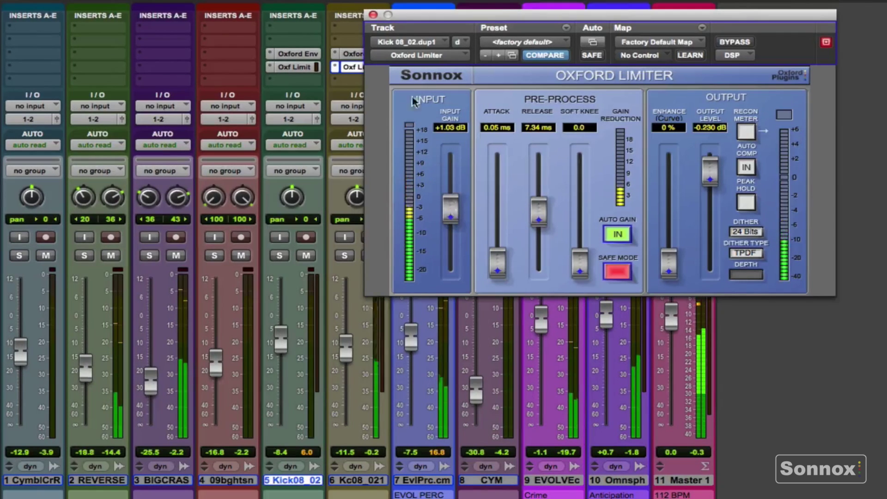
{"action": "left_click", "coordinate": [373, 15]}
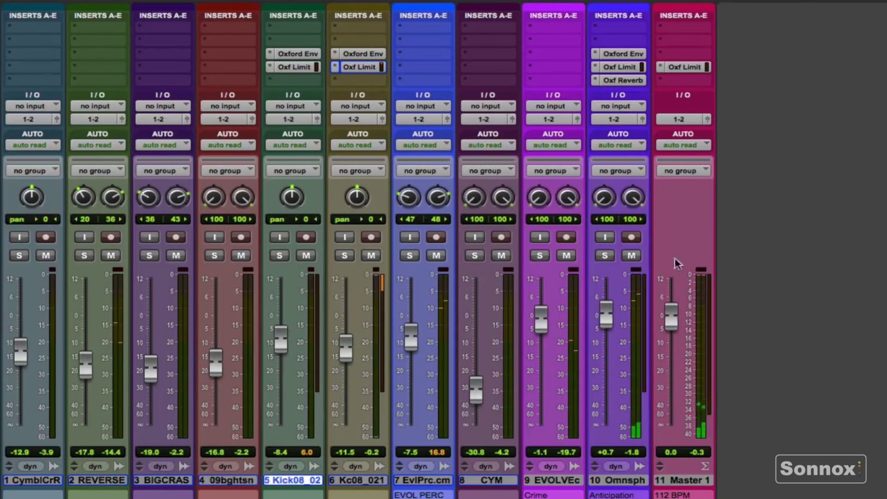
Open the Oxford Limiter on Master 1 beside its channel and play the mix from the A2 marker at bar 17
{"action": "left_click", "coordinate": [686, 69]}
{"action": "left_click_drag", "start_coordinate": [648, 11], "coordinate": [394, 50]}
{"action": "key", "text": "super+equal"}
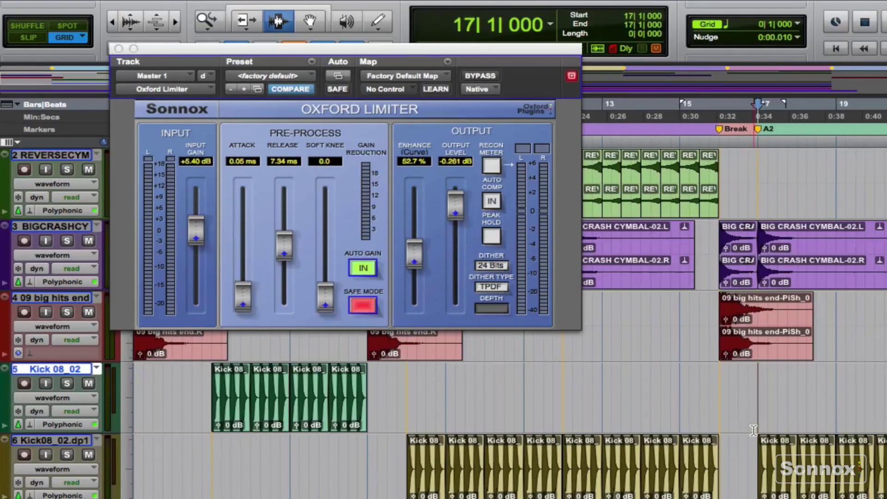
{"action": "key", "text": "super+equal"}
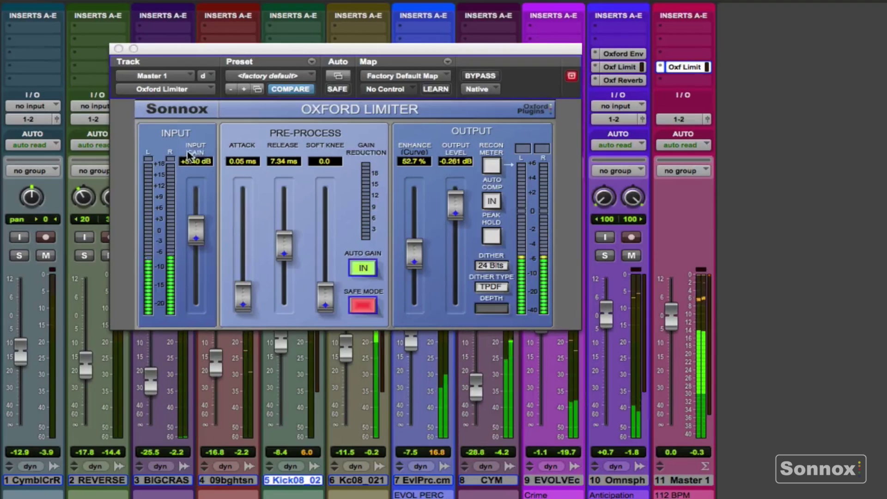
Compare the full mix with the Master 1 limiter bypassed and active, leaving the limiter active
{"action": "left_click", "coordinate": [479, 77]}
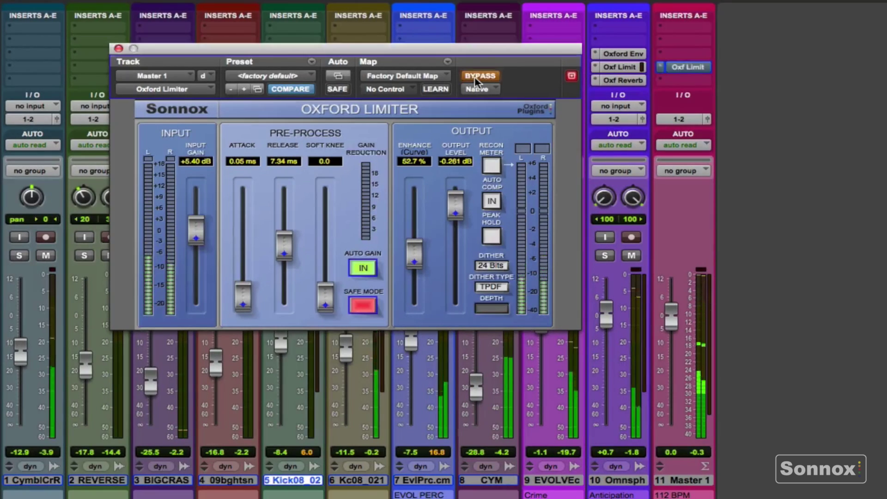
{"action": "left_click", "coordinate": [476, 79]}
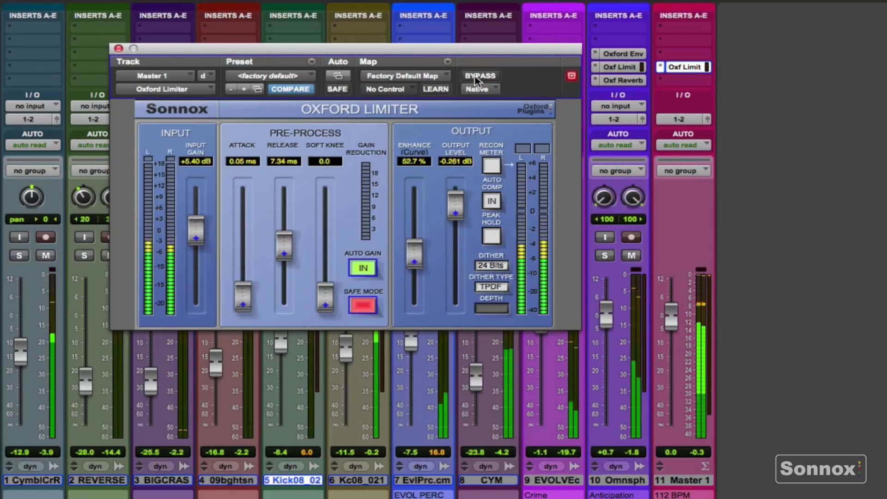
{"action": "left_click", "coordinate": [480, 76]}
{"action": "left_click", "coordinate": [481, 76]}
Set the Master 1 limiter's Input Gain to +7.20 dB and Enhance to 46.4 %
{"action": "mouse_move", "coordinate": [194, 243]}
{"action": "left_mouse_down"}
{"action": "mouse_move", "coordinate": [194, 252]}
{"action": "mouse_move", "coordinate": [190, 230]}
{"action": "left_mouse_up"}
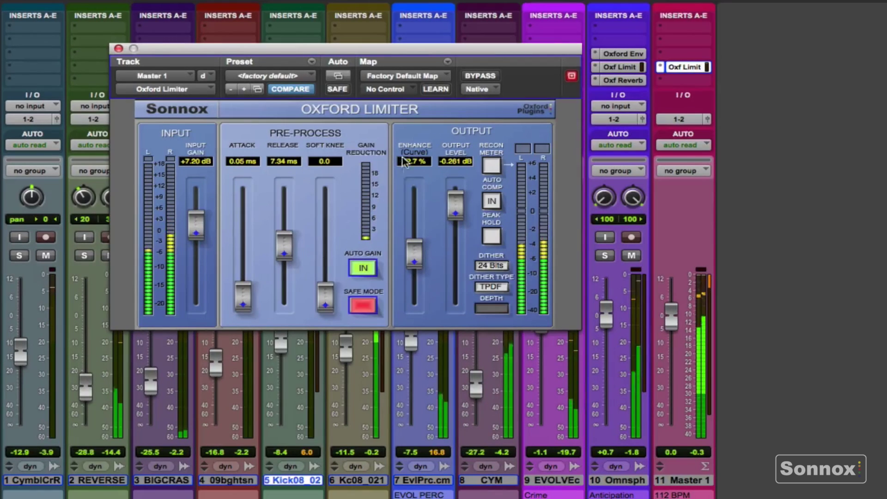
{"action": "mouse_move", "coordinate": [416, 252]}
{"action": "left_mouse_down"}
{"action": "mouse_move", "coordinate": [416, 308]}
{"action": "mouse_move", "coordinate": [417, 222]}
{"action": "mouse_move", "coordinate": [415, 303]}
{"action": "mouse_move", "coordinate": [415, 250]}
{"action": "left_mouse_up"}
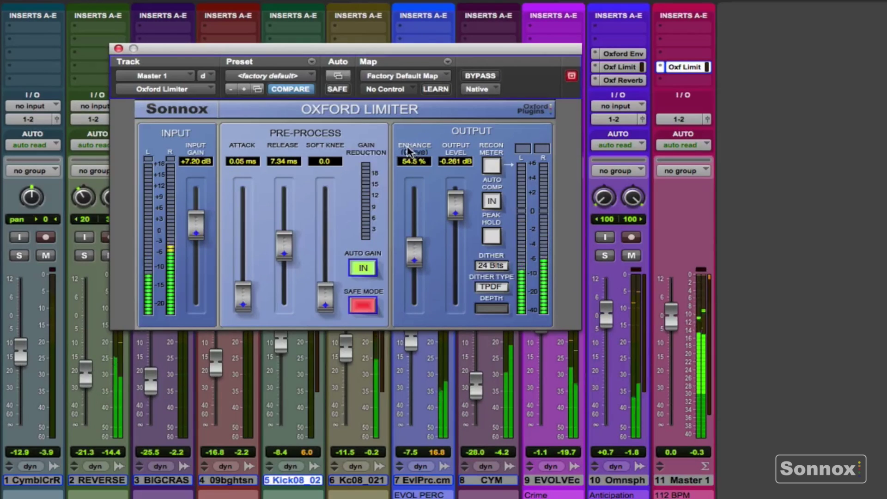
{"action": "mouse_move", "coordinate": [417, 241]}
{"action": "left_mouse_down"}
{"action": "mouse_move", "coordinate": [415, 301]}
{"action": "mouse_move", "coordinate": [413, 249]}
{"action": "left_mouse_up"}
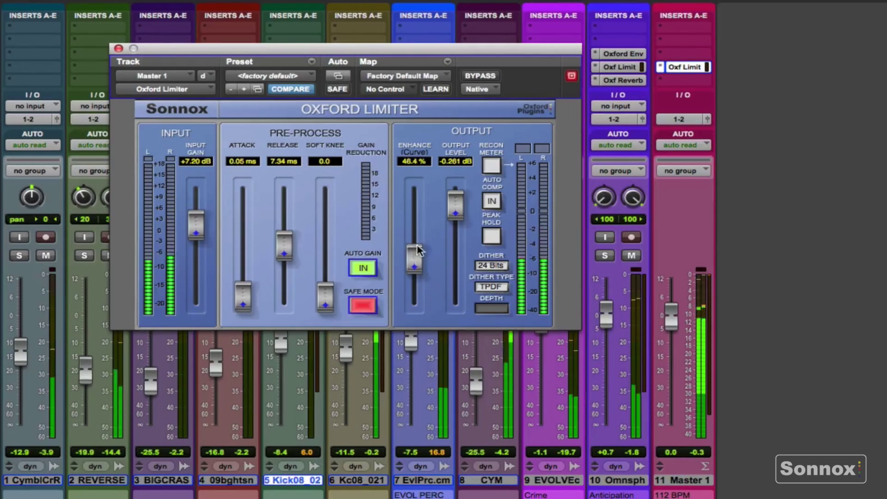
Check the adjusted master limiting by bypassing and re-enabling the plug-in during playback, and close its window
{"action": "left_click", "coordinate": [476, 77]}
{"action": "left_click", "coordinate": [476, 78]}
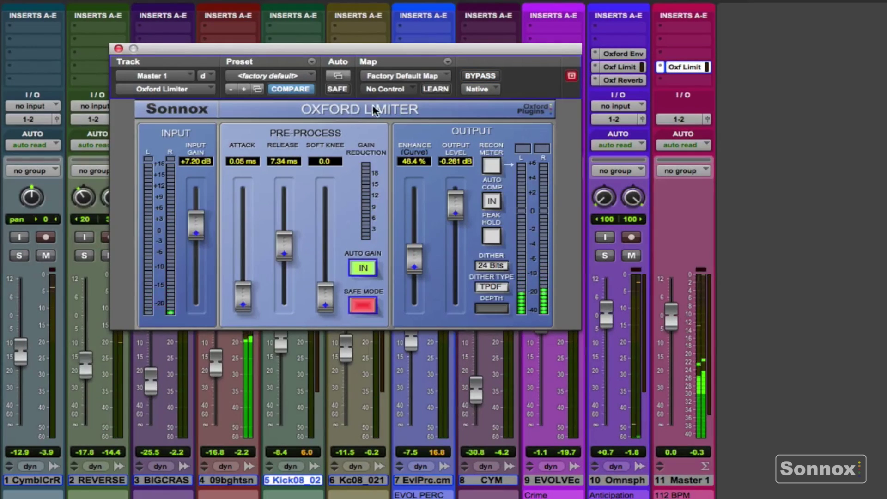
{"action": "left_click", "coordinate": [119, 48]}
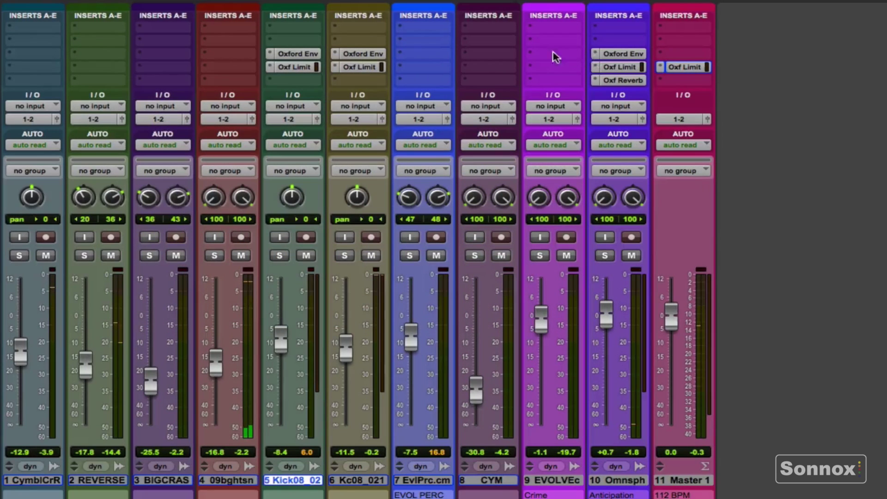
Open the Oxford Envolution on the Omnisphere track and position its window clear of the track's channel
{"action": "left_click", "coordinate": [624, 55]}
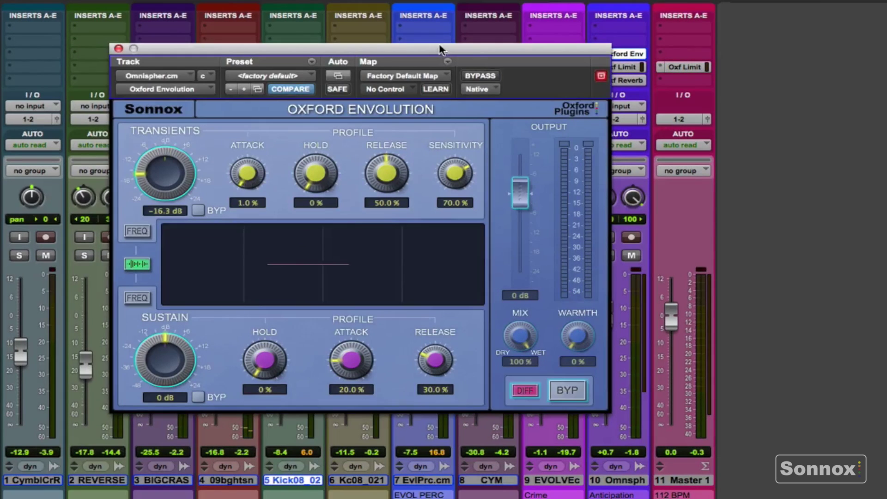
{"action": "left_click_drag", "start_coordinate": [441, 50], "coordinate": [409, 41]}
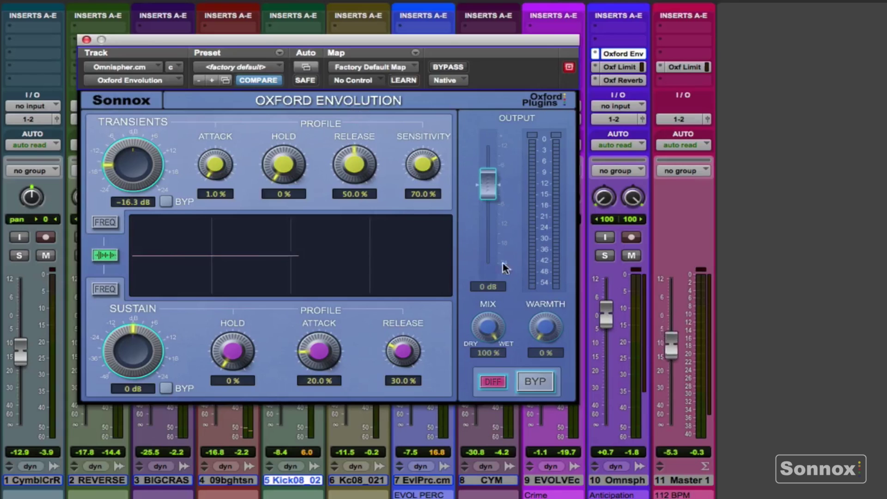